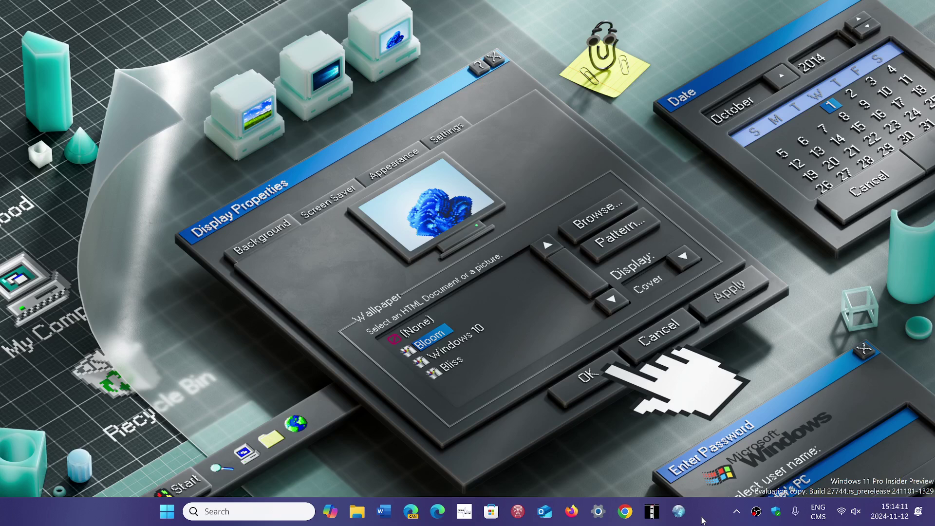
- Launch the Settings app from the Start menu
{"action": "left_click", "coordinate": [166, 511]}
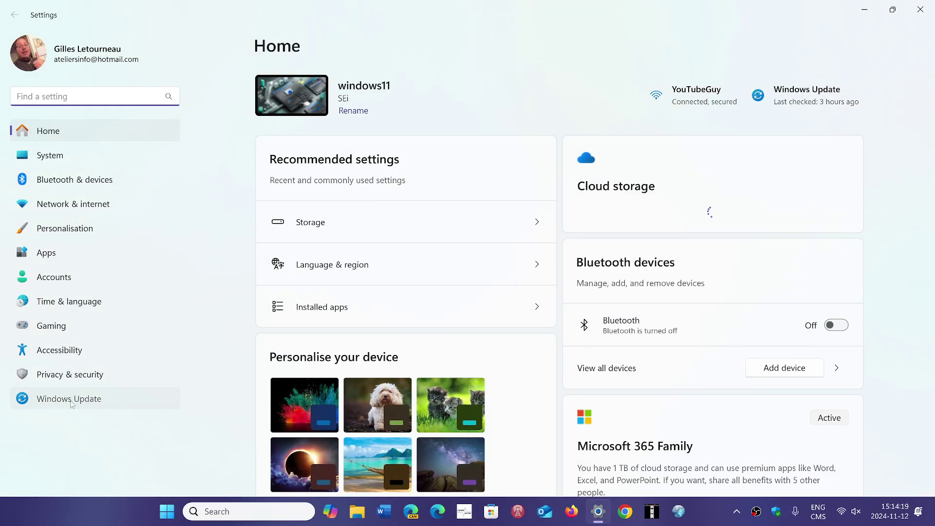
- Show the Windows Update page to confirm the PC reports 'You're up to date'
{"action": "left_click", "coordinate": [69, 399]}
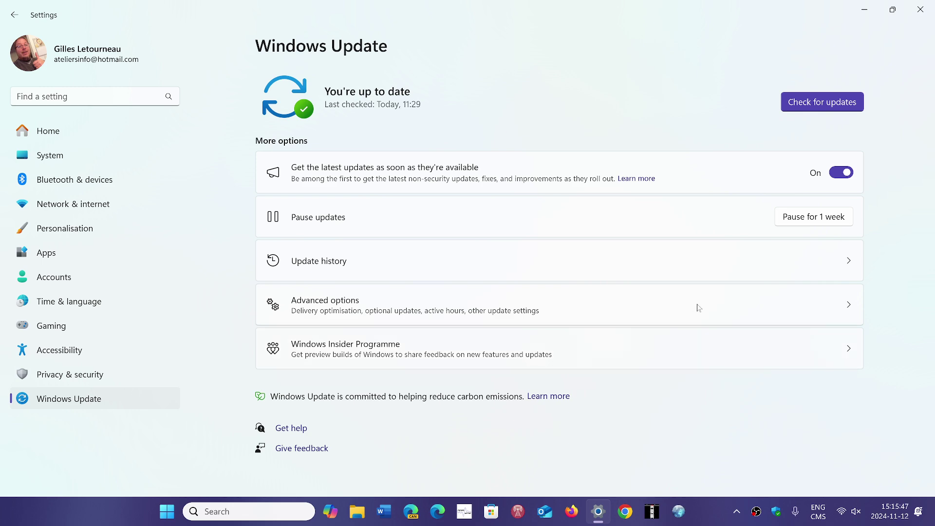
{"action": "left_click", "coordinate": [919, 9]}
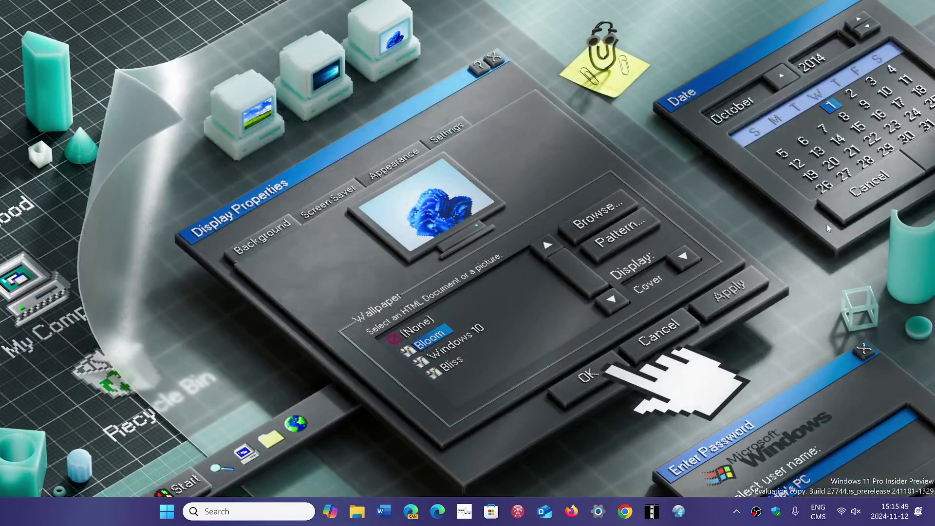